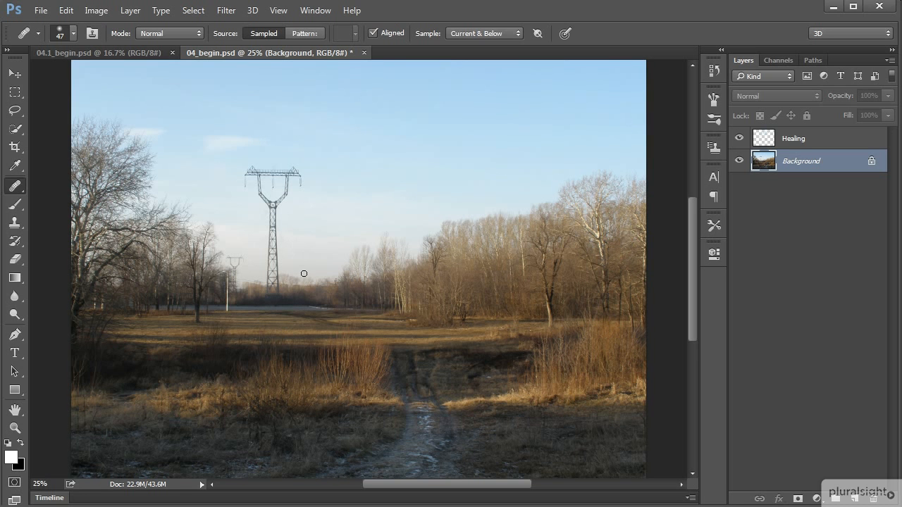
# - Try to paint out part of the large pylon's mast with the Healing Brush on the Background layer
pyautogui.scroll(3, 299, 282)
pyautogui.moveTo(247, 276)
pyautogui.mouseDown()
pyautogui.moveTo(420, 330)
pyautogui.moveTo(431, 322)
pyautogui.mouseUp()
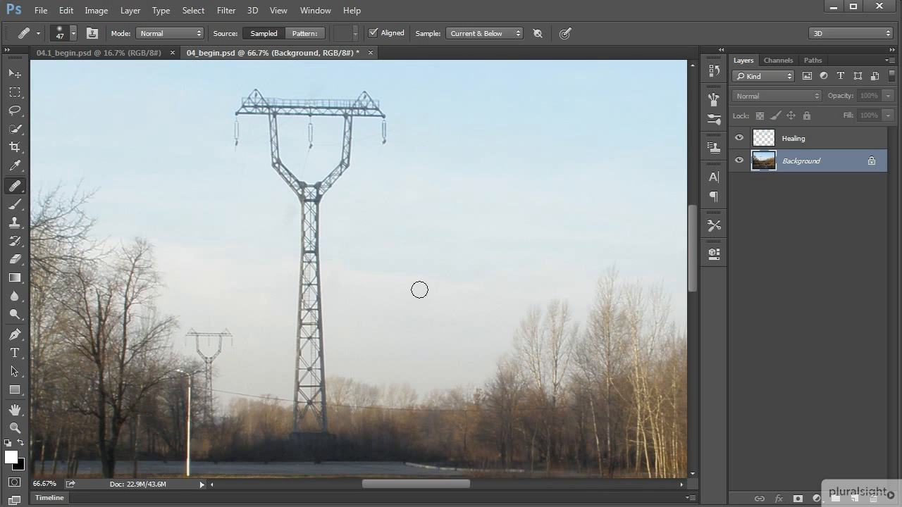
pyautogui.moveTo(315, 230); pyautogui.dragTo(317, 328)
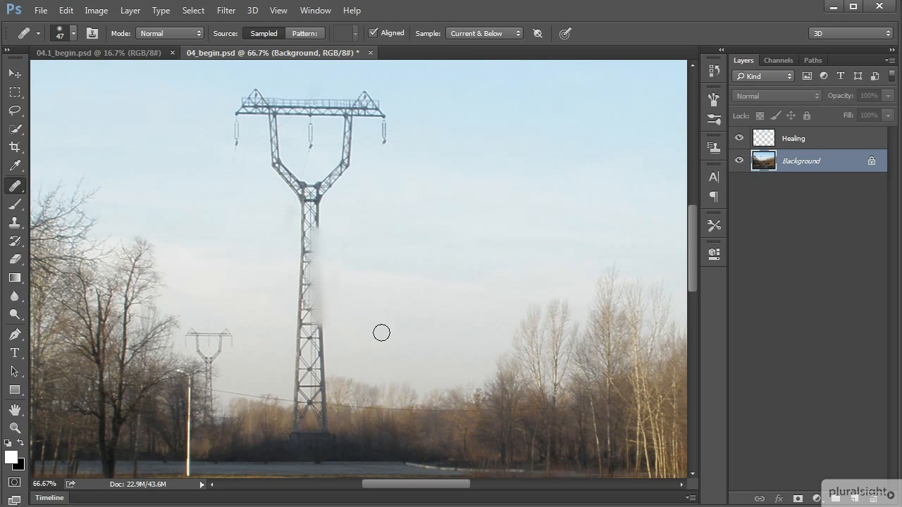
pyautogui.hotkey('ctrl', 'z')
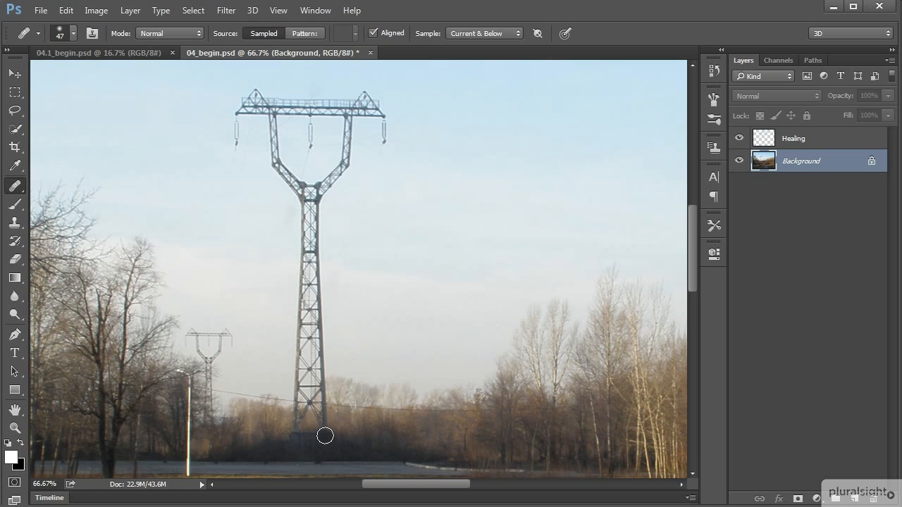
# - Draw a freehand Lasso selection loosely around the entire large pylon, from its crossarm down to its base
pyautogui.hotkey('ctrl', '-')
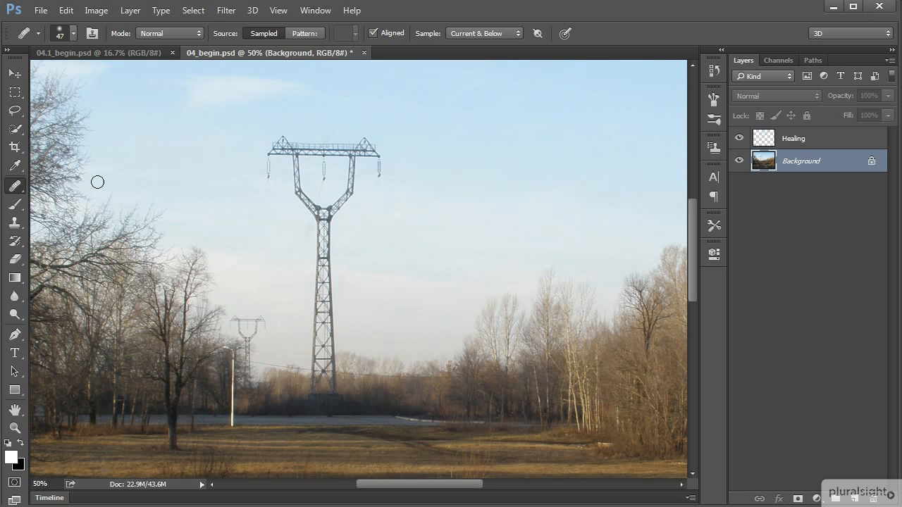
pyautogui.click(16, 110)
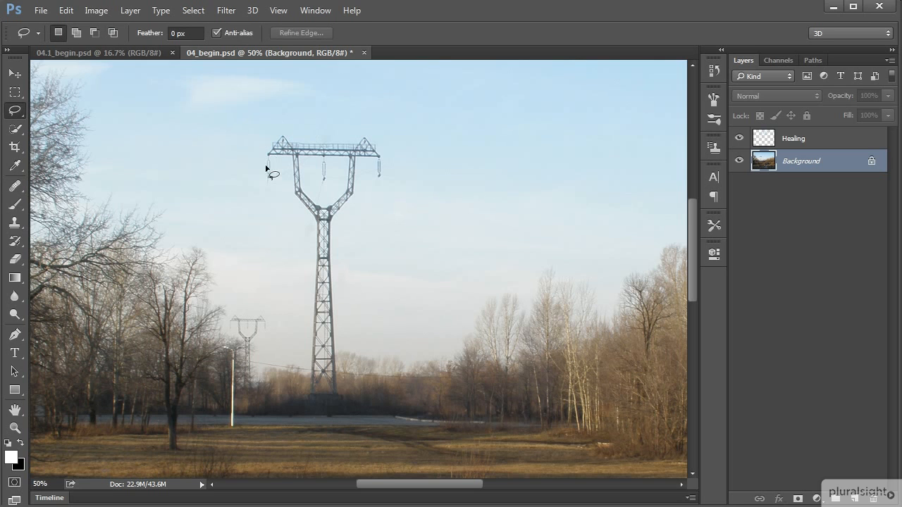
pyautogui.moveTo(257, 154)
pyautogui.mouseDown()
pyautogui.moveTo(256, 183)
pyautogui.moveTo(293, 210)
pyautogui.moveTo(299, 228)
pyautogui.moveTo(298, 408)
pyautogui.moveTo(342, 413)
pyautogui.moveTo(353, 398)
pyautogui.moveTo(346, 242)
pyautogui.moveTo(368, 189)
pyautogui.moveTo(382, 192)
pyautogui.moveTo(396, 172)
pyautogui.moveTo(388, 133)
pyautogui.moveTo(288, 128)
pyautogui.mouseUp()
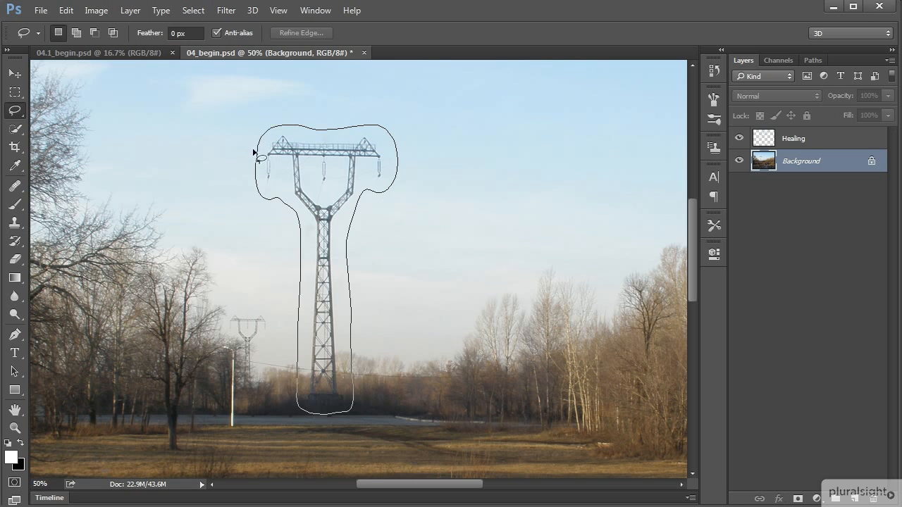
pyautogui.moveTo(257, 158); pyautogui.dragTo(258, 159)
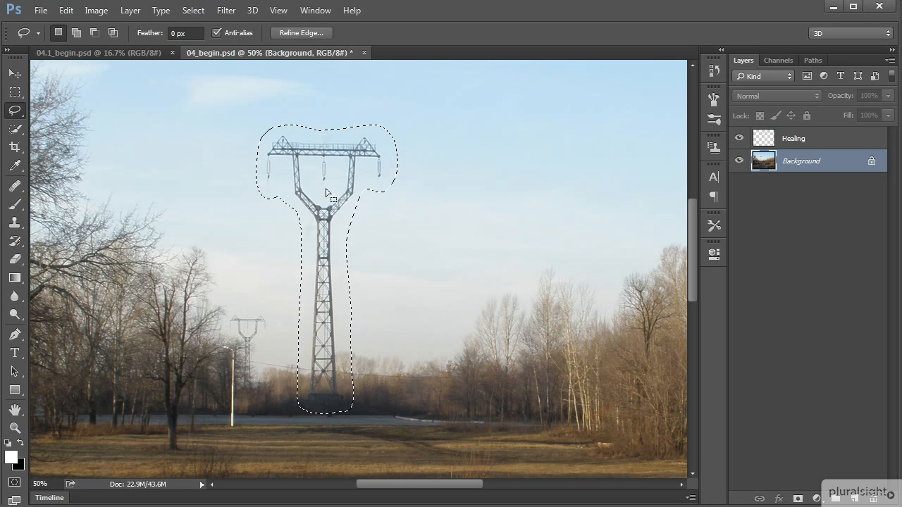
# - Fill the pylon selection with Content-Aware in Normal mode at 100% opacity and clear the selection
pyautogui.click(66, 10)
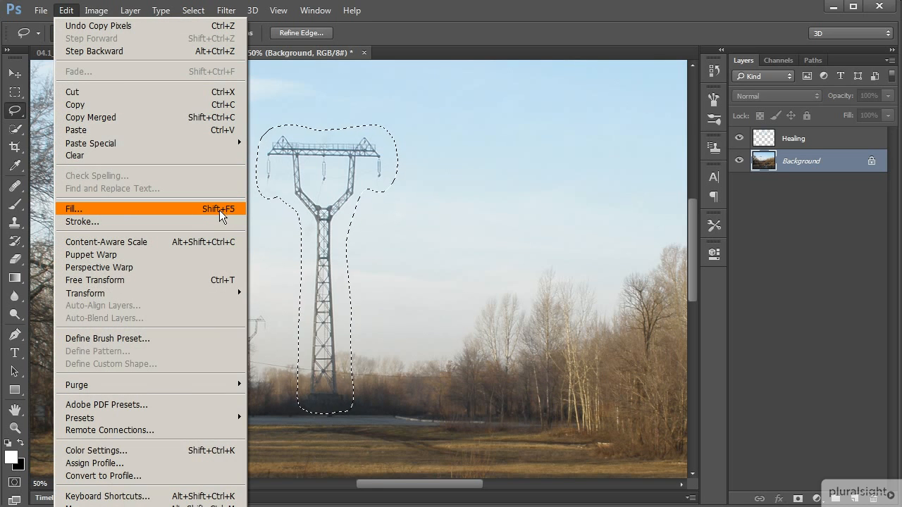
pyautogui.click(332, 203)
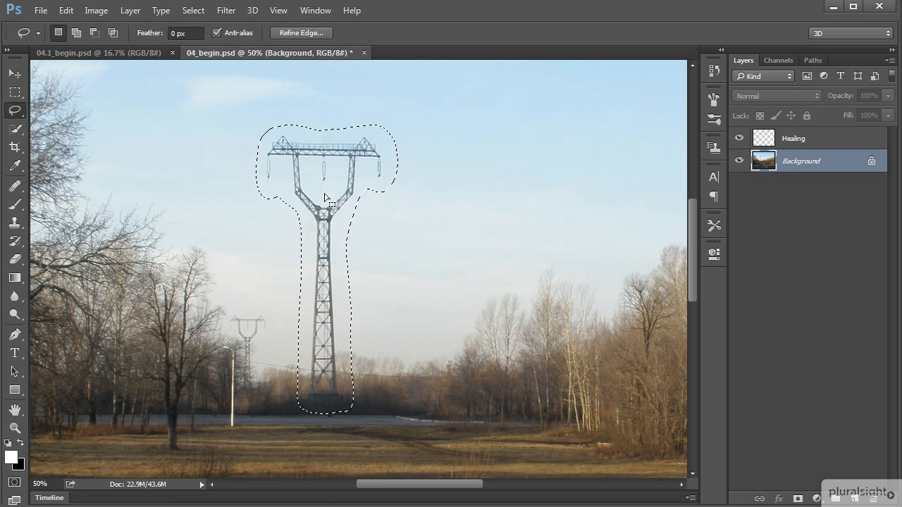
pyautogui.rightClick(321, 193)
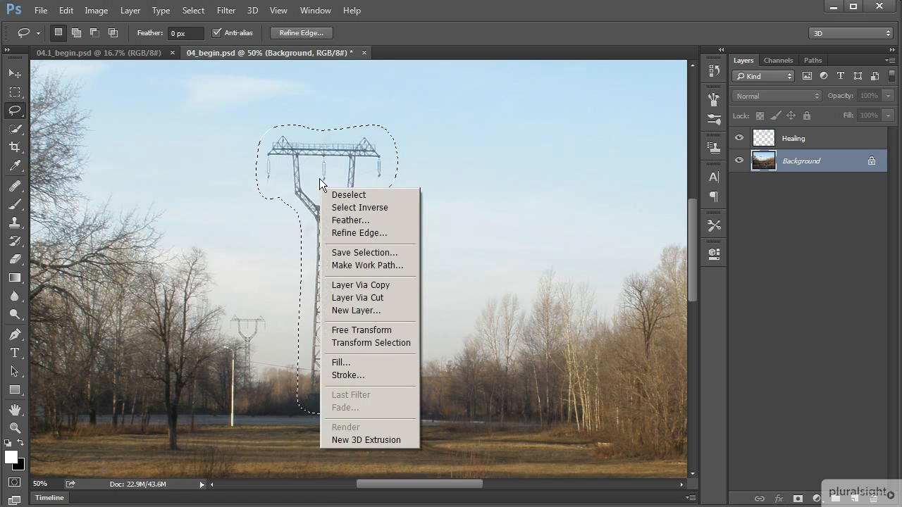
pyautogui.click(371, 363)
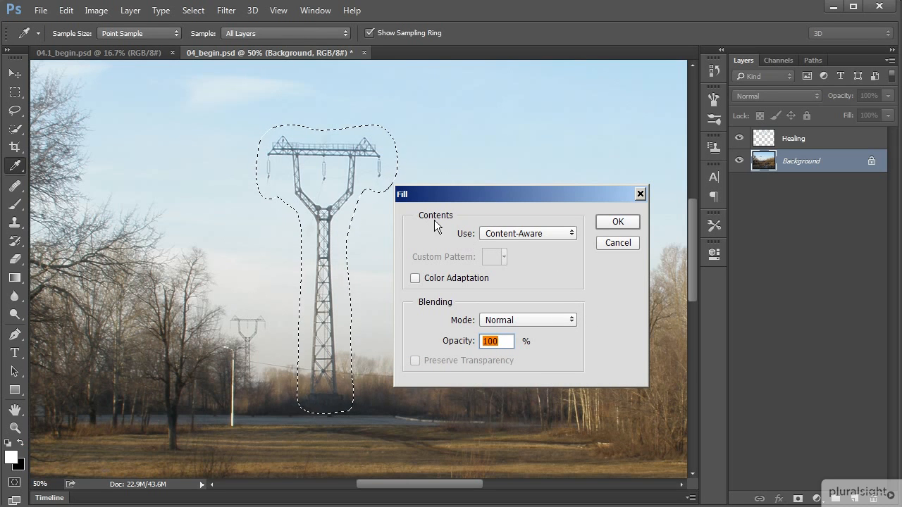
pyautogui.click(571, 234)
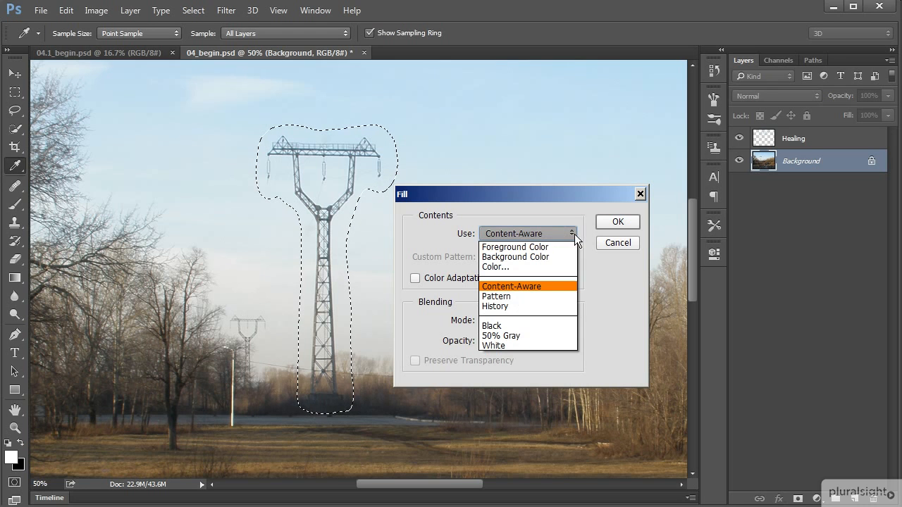
pyautogui.click(552, 247)
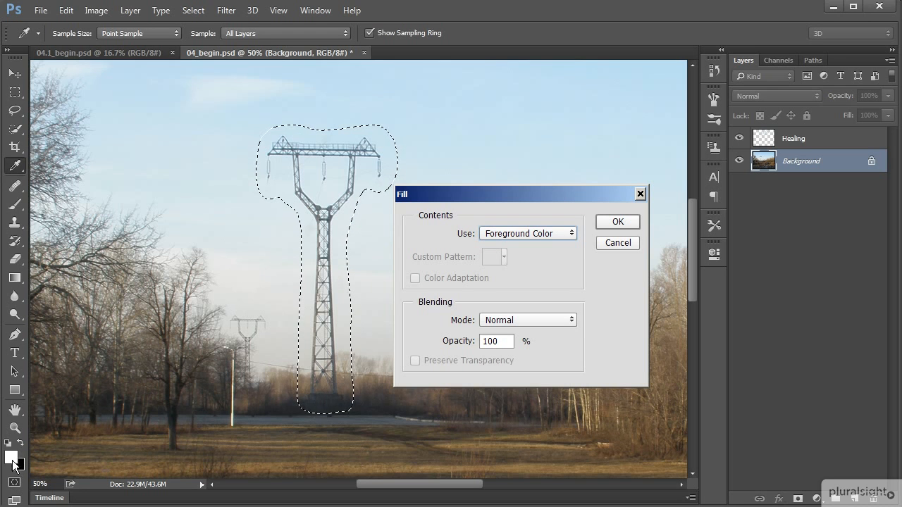
pyautogui.click(572, 234)
pyautogui.click(550, 284)
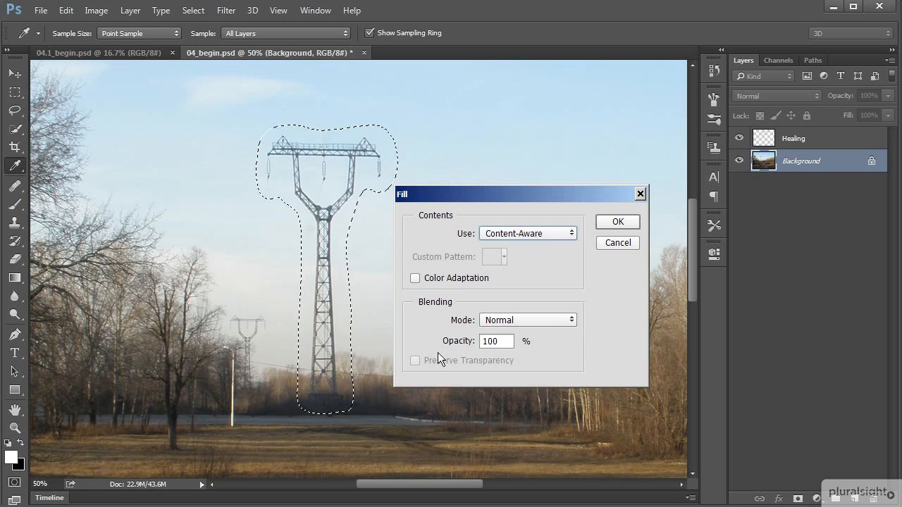
pyautogui.click(622, 222)
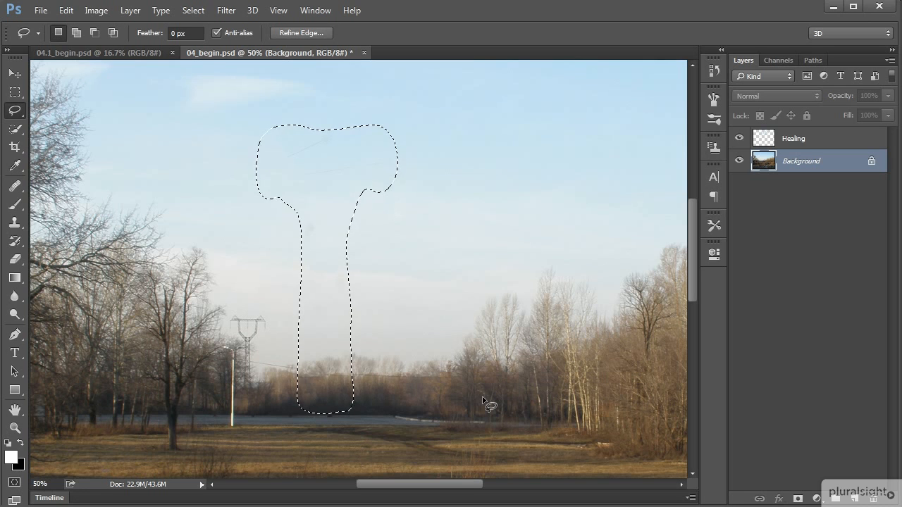
pyautogui.hotkey('ctrl', 'd')
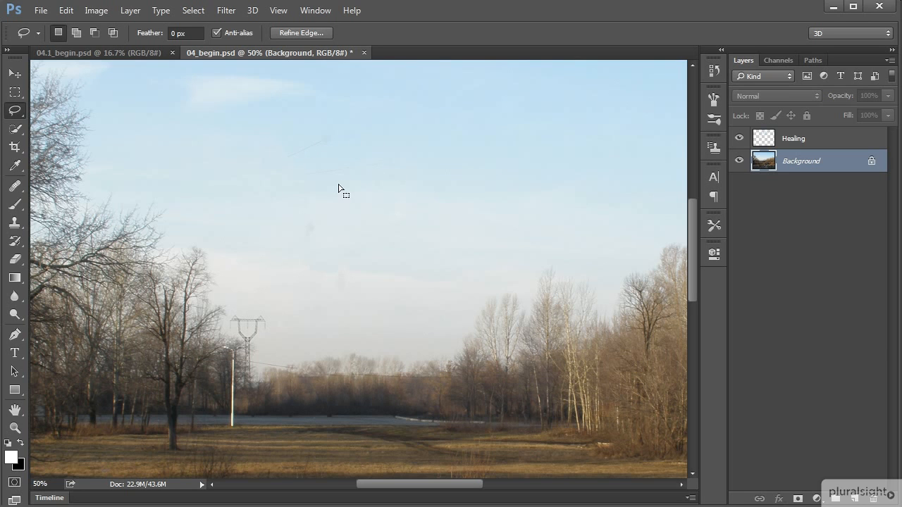
# - On the Healing layer, retouch the leftover streaks and dark spot in the sky with the Healing Brush, sampling clean sky nearby
pyautogui.click(738, 138)
pyautogui.click(738, 138)
pyautogui.click(807, 143)
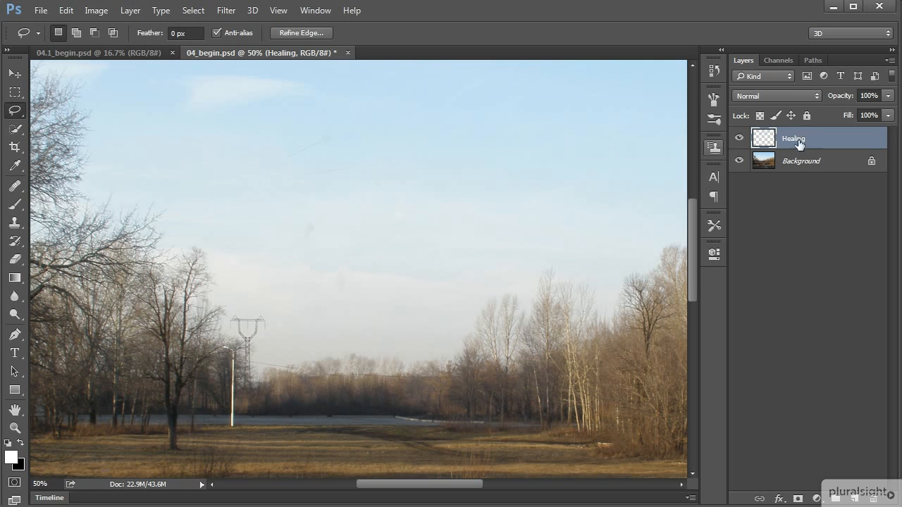
pyautogui.click(14, 185)
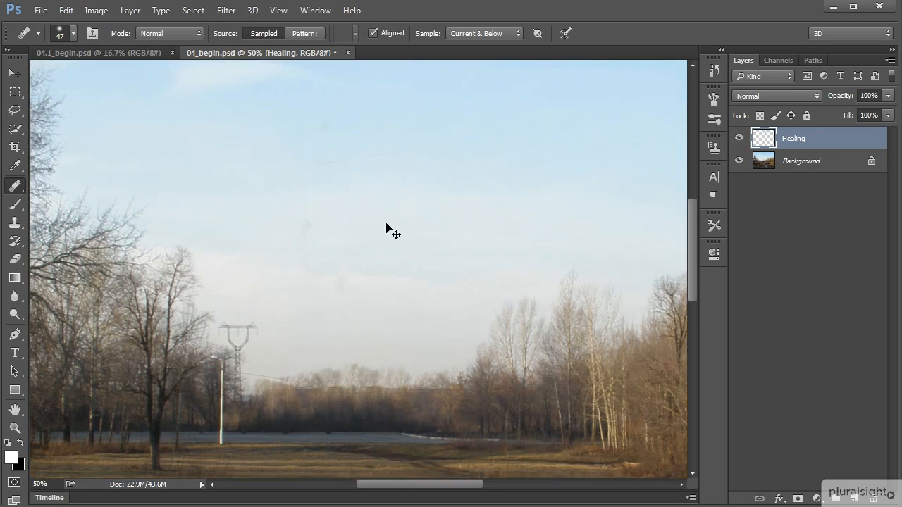
pyautogui.hotkey('ctrl', '+')
pyautogui.scroll(3, 387, 276)
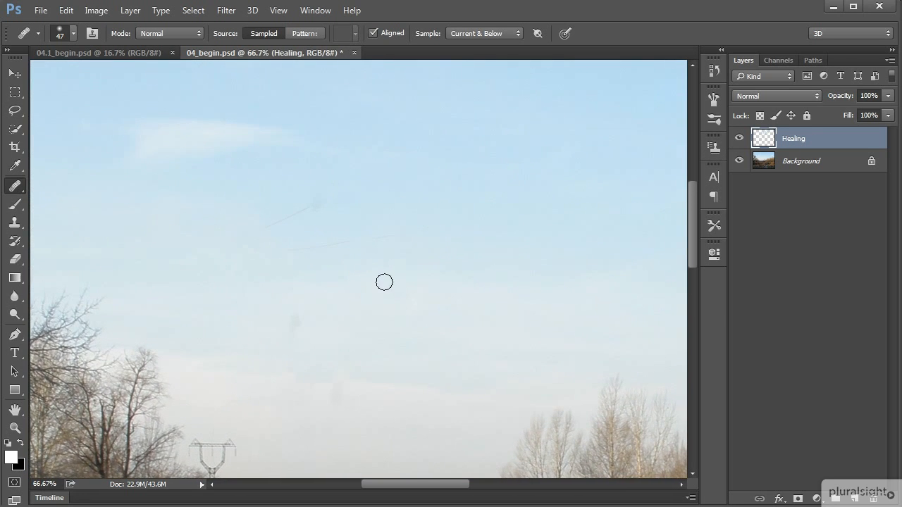
pyautogui.keyDown('alt'); pyautogui.click(303, 222); pyautogui.keyUp('alt')
pyautogui.moveTo(305, 210); pyautogui.dragTo(286, 221)
pyautogui.keyDown('alt'); pyautogui.click(310, 241); pyautogui.keyUp('alt')
pyautogui.moveTo(289, 250); pyautogui.dragTo(344, 244)
pyautogui.keyDown('alt'); pyautogui.click(308, 330); pyautogui.keyUp('alt')
pyautogui.moveTo(303, 316); pyautogui.dragTo(289, 332)
# - Bring back the pylon-shaped selection and paste the copied pylon in its original place on a new layer
pyautogui.hotkey('ctrl', '-')
pyautogui.scroll(-3, 414, 421)
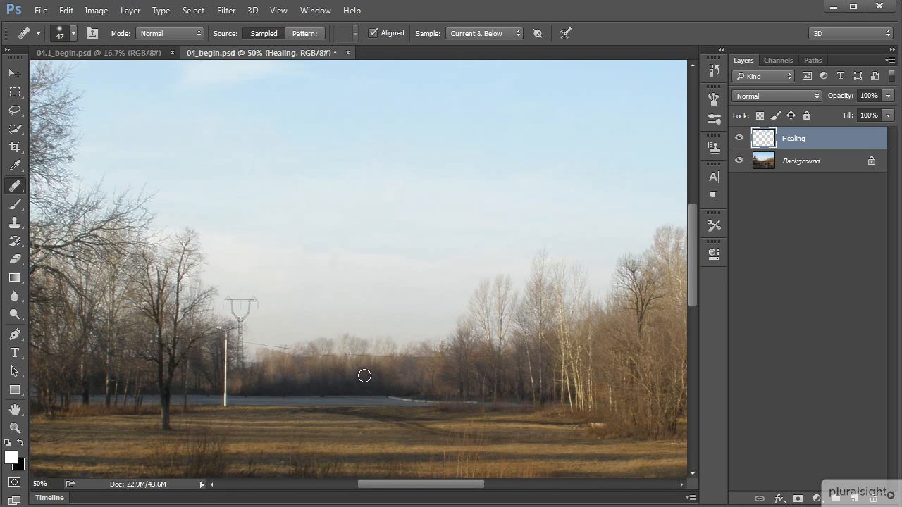
pyautogui.hotkey('ctrl', '-')
pyautogui.moveTo(404, 379); pyautogui.dragTo(373, 418)
pyautogui.hotkey('ctrl', 'h')
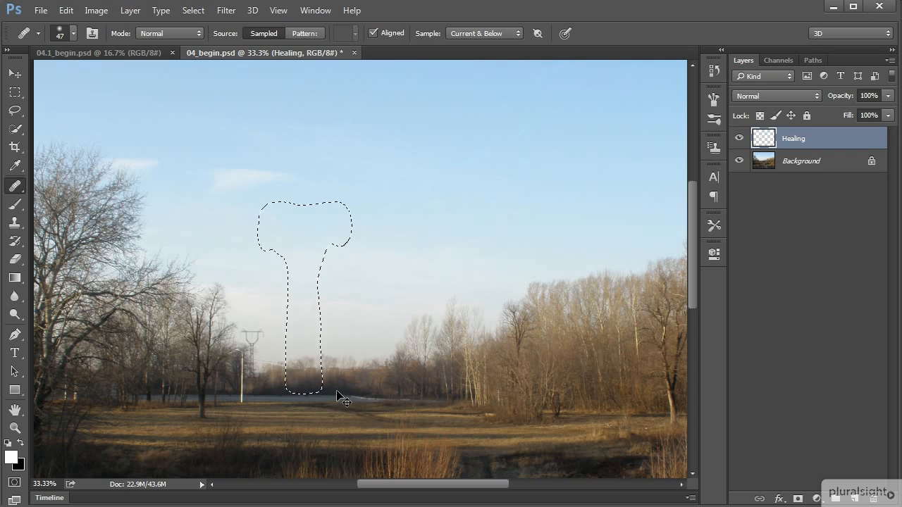
pyautogui.hotkey('ctrl', 'v')
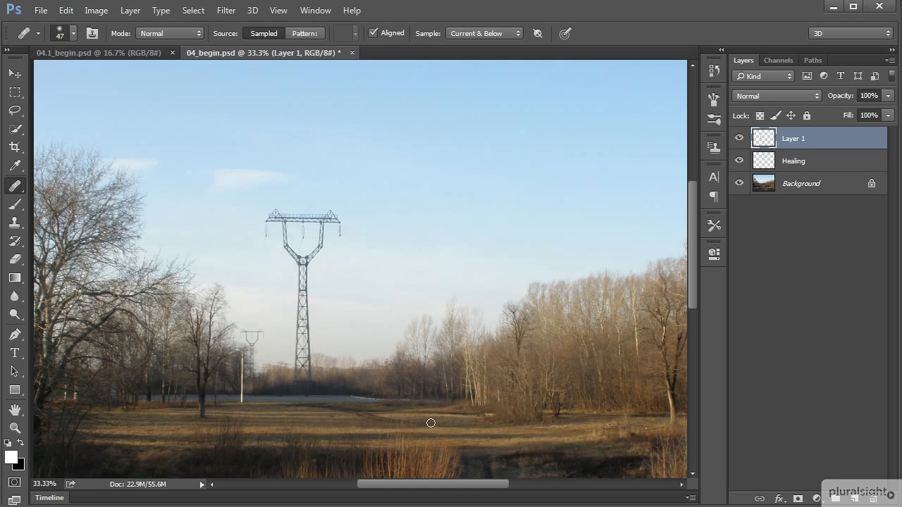
pyautogui.hotkey('ctrl', '-')
pyautogui.moveTo(535, 409)
pyautogui.mouseDown()
pyautogui.moveTo(460, 388)
pyautogui.moveTo(479, 376)
pyautogui.mouseUp()
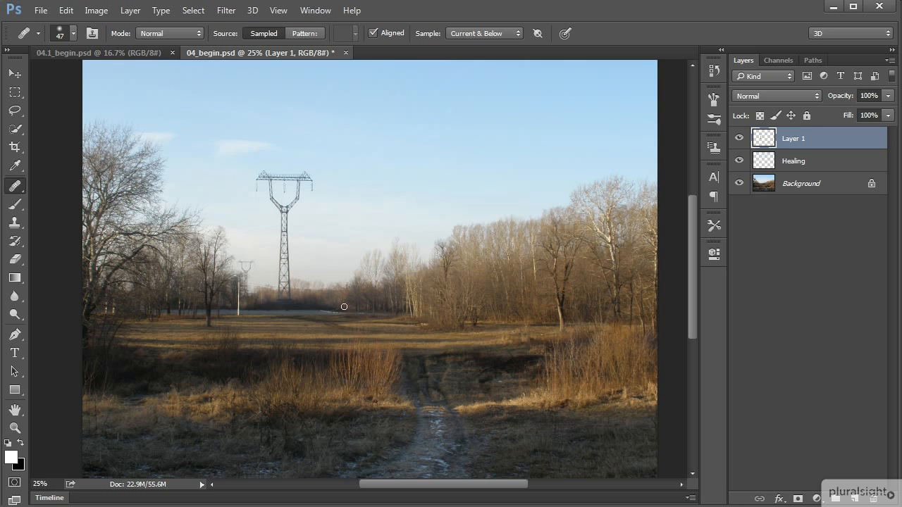
pyautogui.moveTo(738, 161); pyautogui.dragTo(739, 183)
# - Switch to 04.1_begin.psd and rotate the photo with the Crop tool until the sea horizon is level
pyautogui.click(137, 52)
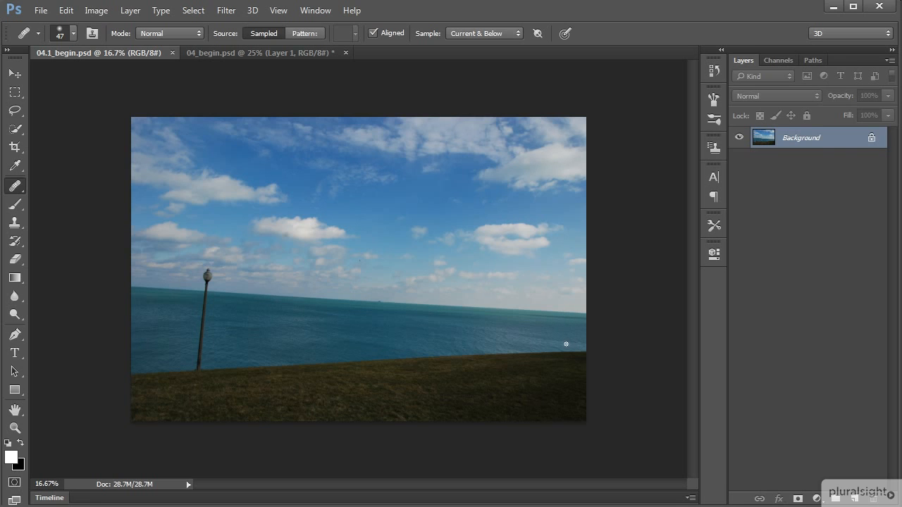
pyautogui.click(16, 147)
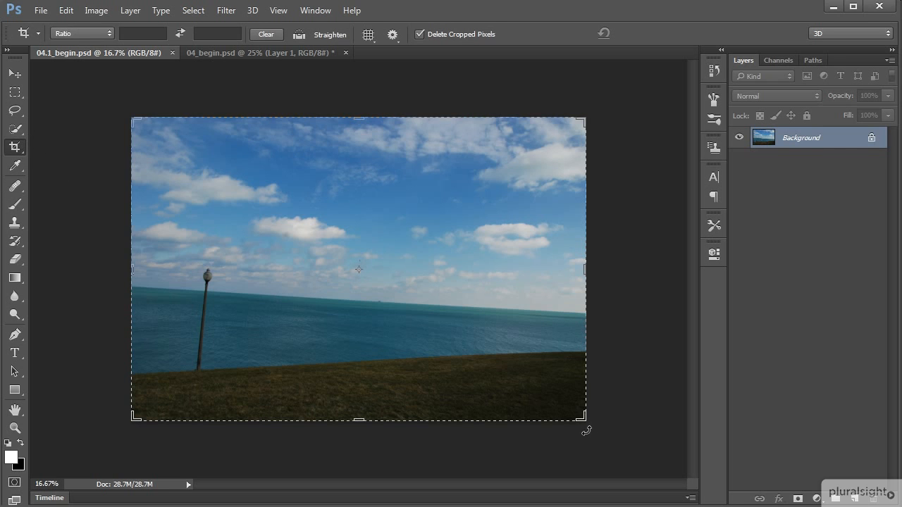
pyautogui.moveTo(587, 432); pyautogui.dragTo(599, 423)
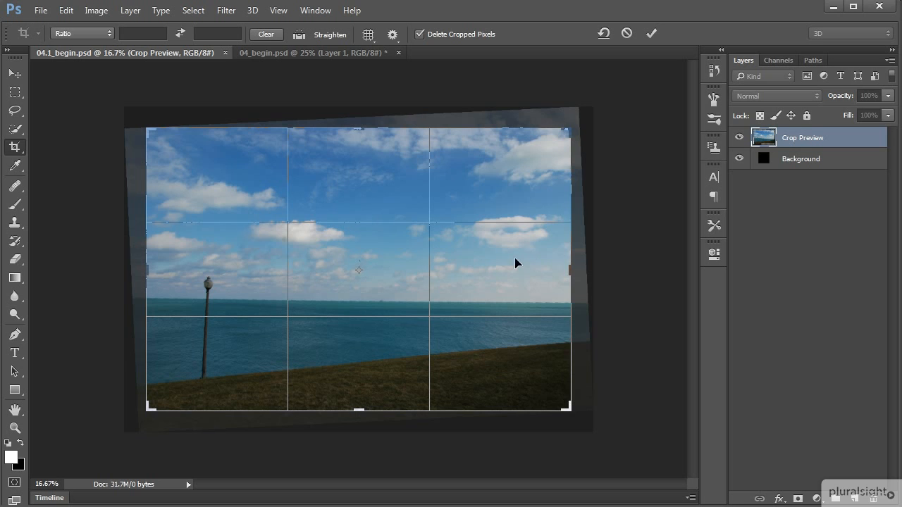
# - Extend all four sides of the crop frame to the outer corners of the rotated photo and apply the crop
pyautogui.moveTo(358, 129); pyautogui.dragTo(361, 106)
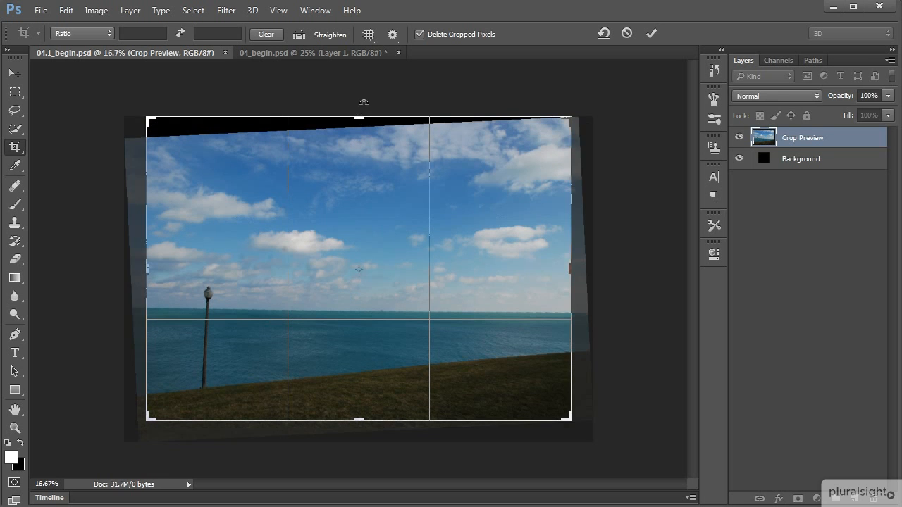
pyautogui.moveTo(570, 270); pyautogui.dragTo(579, 267)
pyautogui.moveTo(355, 420); pyautogui.dragTo(358, 423)
pyautogui.moveTo(139, 272); pyautogui.dragTo(125, 272)
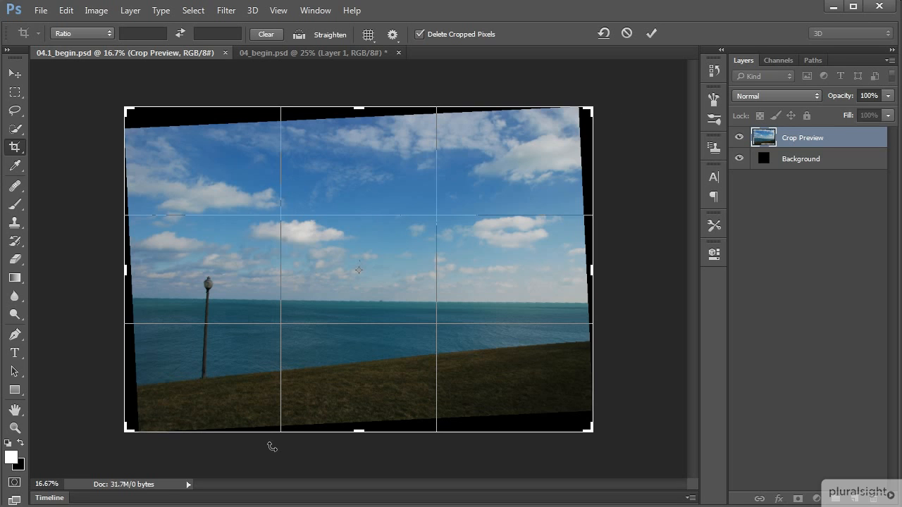
pyautogui.click(651, 33)
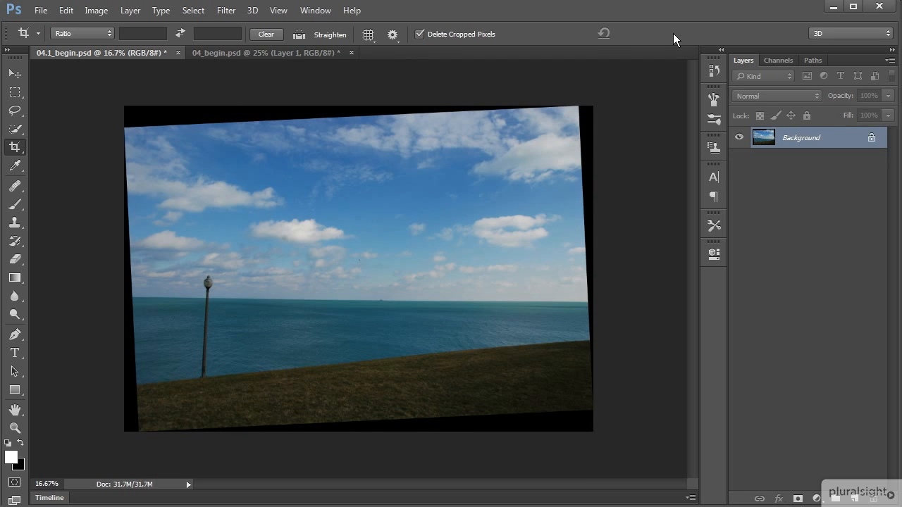
# - Lasso the black wedge along the photo's upper edge, fill it with Content-Aware at 100% opacity, and deselect
pyautogui.click(16, 111)
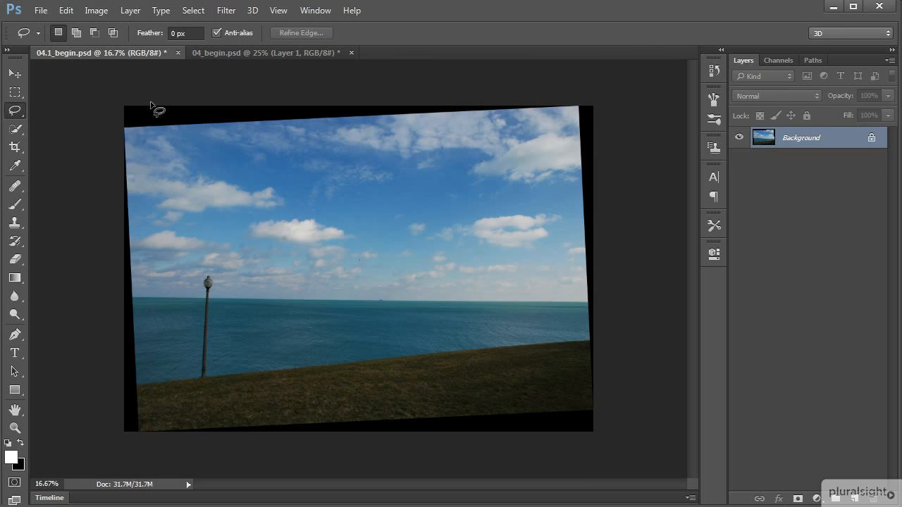
pyautogui.moveTo(143, 106)
pyautogui.mouseDown()
pyautogui.moveTo(115, 125)
pyautogui.moveTo(141, 139)
pyautogui.moveTo(460, 124)
pyautogui.moveTo(579, 107)
pyautogui.moveTo(573, 93)
pyautogui.moveTo(145, 107)
pyautogui.mouseUp()
pyautogui.rightClick(243, 121)
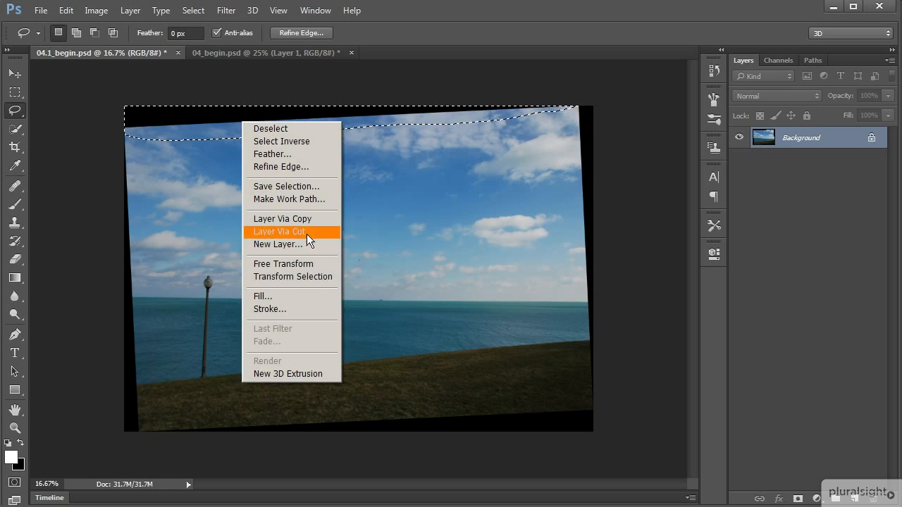
pyautogui.click(312, 297)
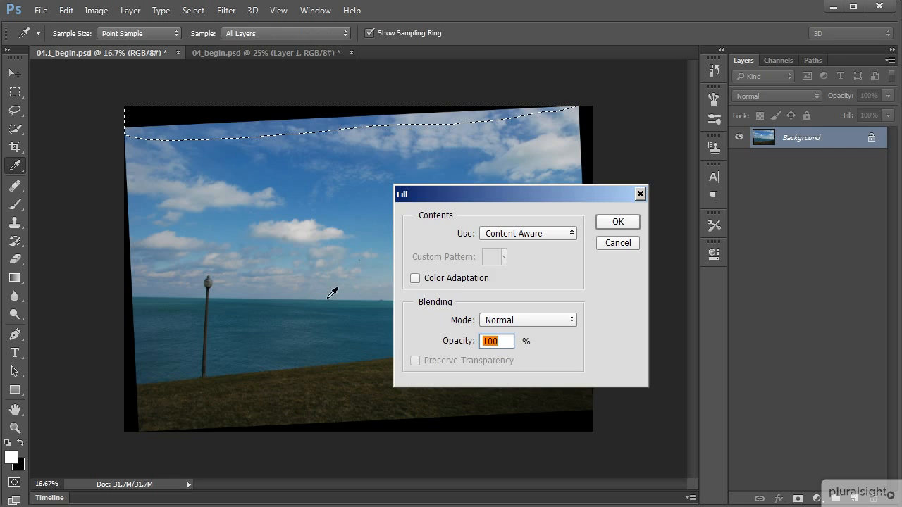
pyautogui.click(624, 224)
pyautogui.hotkey('ctrl', 'd')
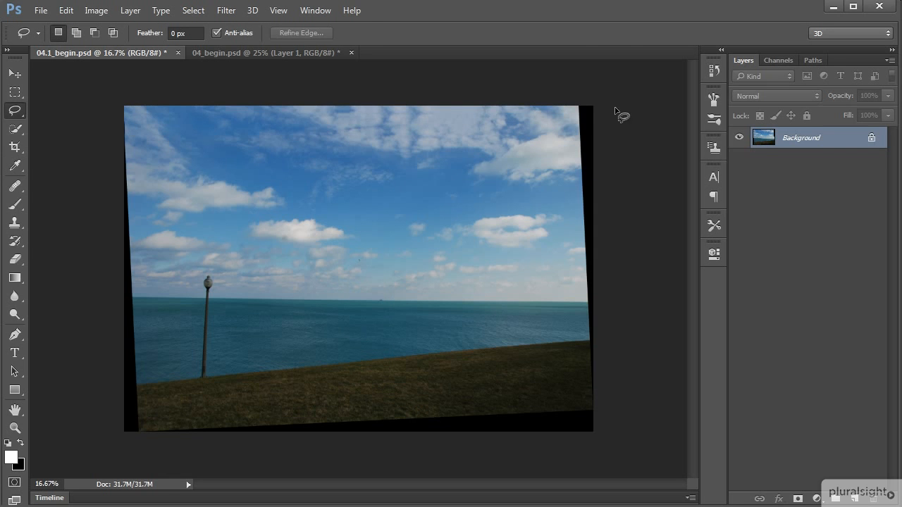
# - Lasso the black wedge along the photo's right edge and fill it using Content-Aware
pyautogui.moveTo(573, 106)
pyautogui.mouseDown()
pyautogui.moveTo(593, 410)
pyautogui.moveTo(604, 394)
pyautogui.moveTo(628, 221)
pyautogui.moveTo(611, 113)
pyautogui.mouseUp()
pyautogui.rightClick(582, 156)
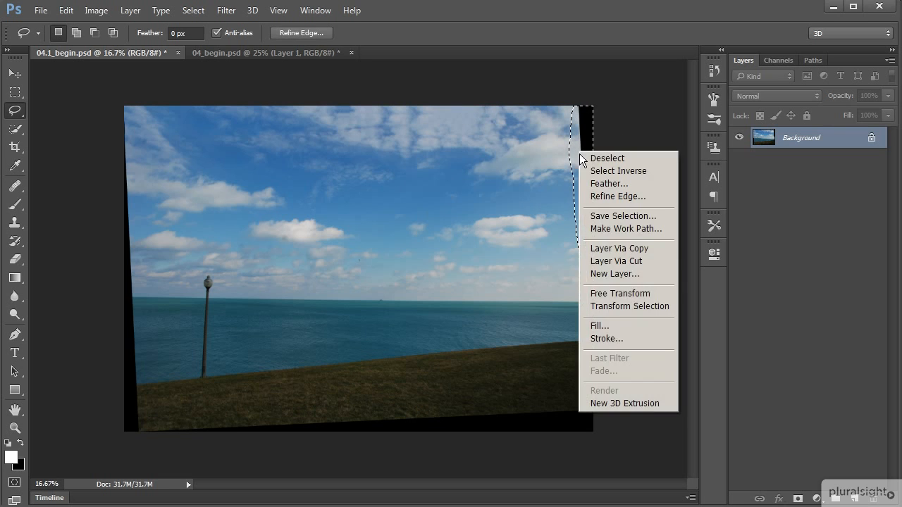
pyautogui.click(613, 326)
pyautogui.click(630, 226)
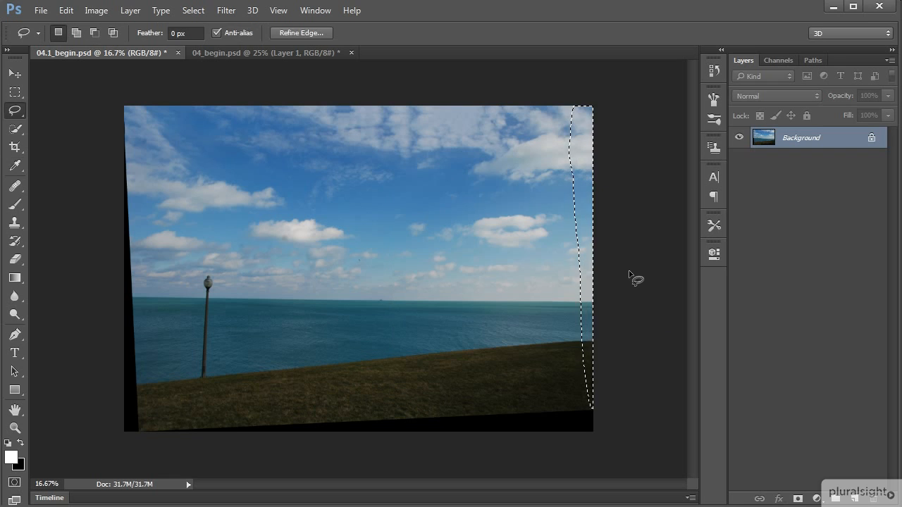
# - Clear the selection, lasso the black wedge along the photo's lower edge with some grass, and fill it using Content-Aware
pyautogui.hotkey('ctrl', 'd')
pyautogui.moveTo(613, 393)
pyautogui.mouseDown()
pyautogui.moveTo(190, 414)
pyautogui.moveTo(138, 431)
pyautogui.moveTo(145, 446)
pyautogui.moveTo(216, 466)
pyautogui.moveTo(394, 481)
pyautogui.moveTo(543, 477)
pyautogui.moveTo(629, 455)
pyautogui.moveTo(636, 396)
pyautogui.mouseUp()
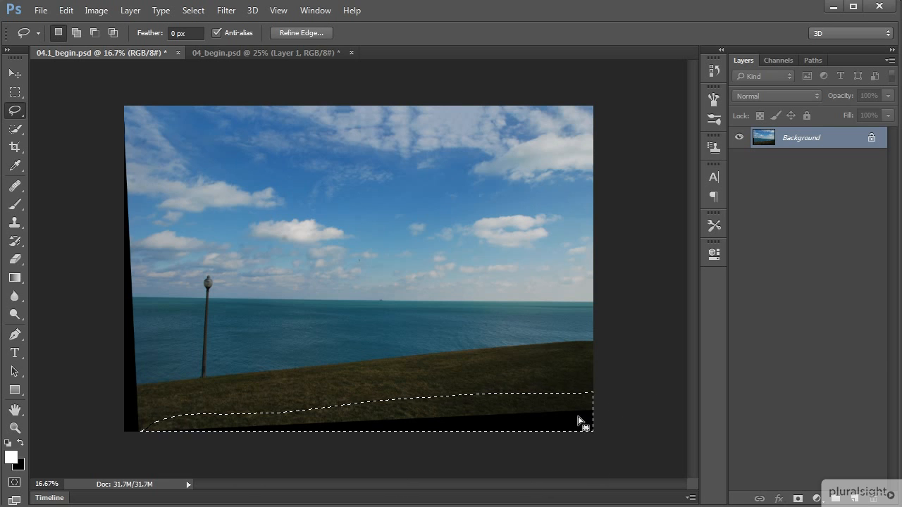
pyautogui.rightClick(460, 408)
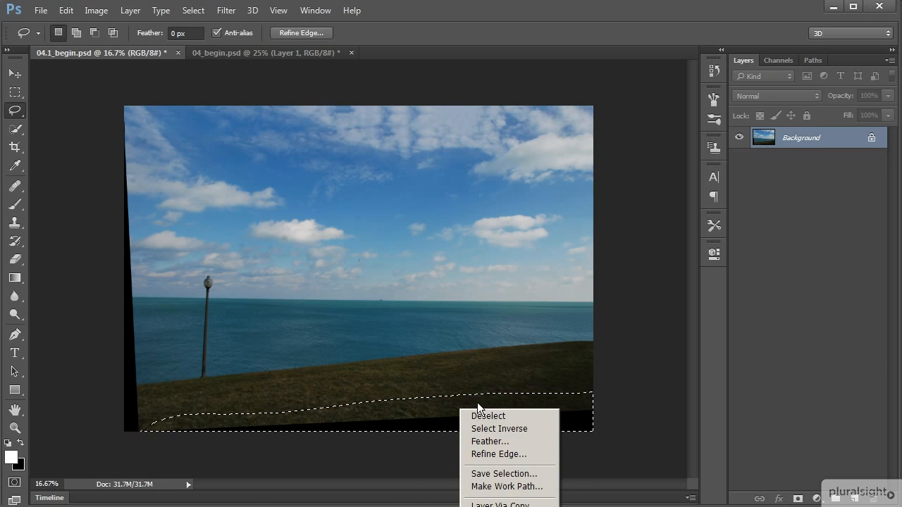
pyautogui.click(507, 506)
pyautogui.click(618, 222)
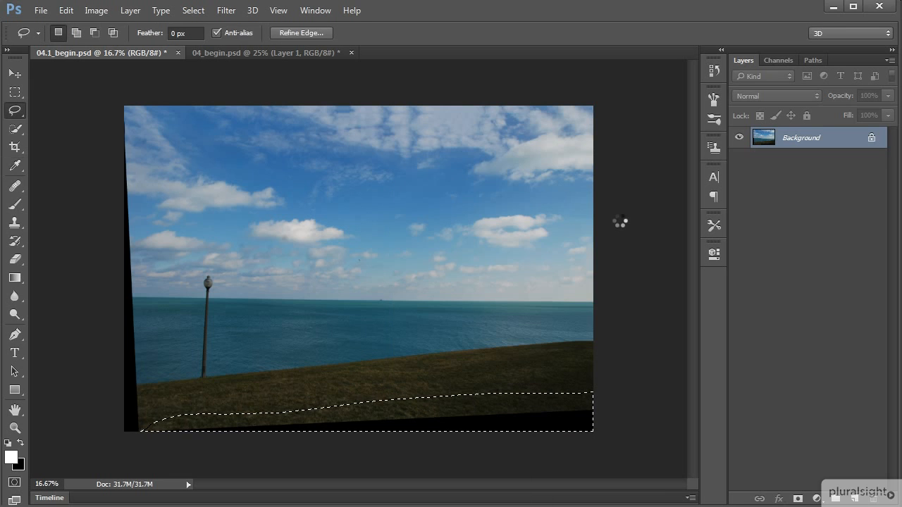
# - Lasso the black wedge along the photo's left edge, fill it with Content-Aware at 100% opacity, and deselect
pyautogui.moveTo(123, 107)
pyautogui.mouseDown()
pyautogui.moveTo(133, 129)
pyautogui.moveTo(143, 246)
pyautogui.moveTo(142, 446)
pyautogui.moveTo(110, 425)
pyautogui.moveTo(103, 253)
pyautogui.moveTo(124, 108)
pyautogui.mouseUp()
pyautogui.rightClick(131, 268)
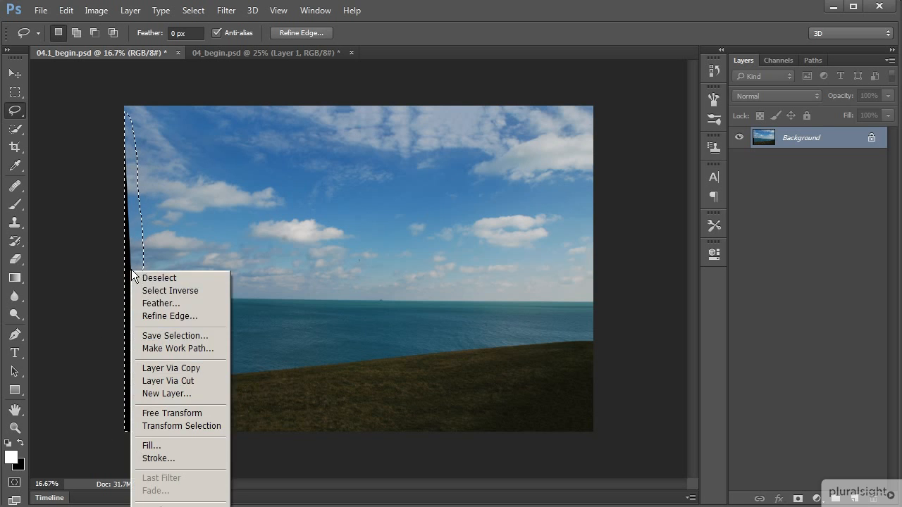
pyautogui.click(188, 446)
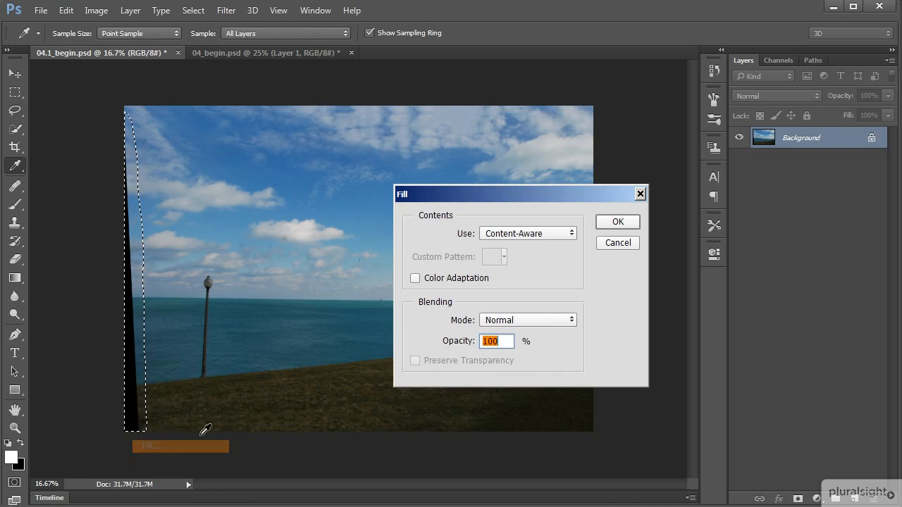
pyautogui.click(618, 222)
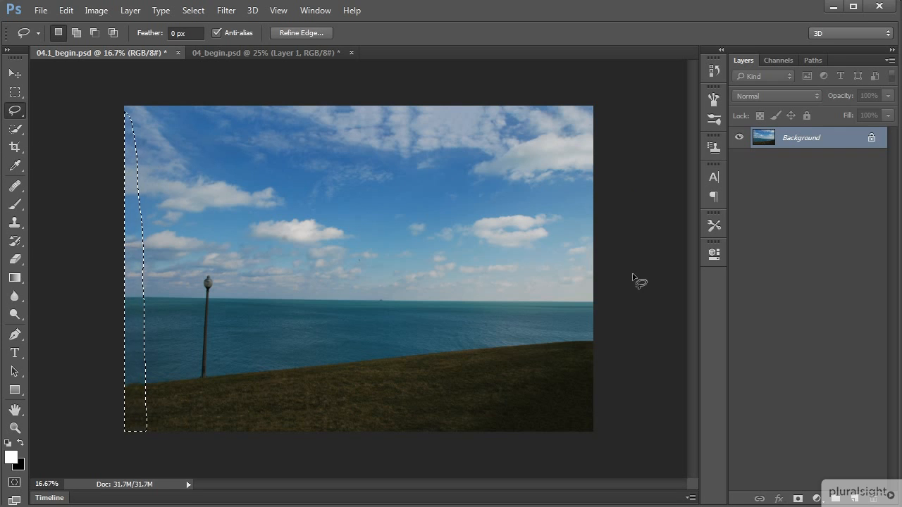
pyautogui.hotkey('ctrl', 'd')
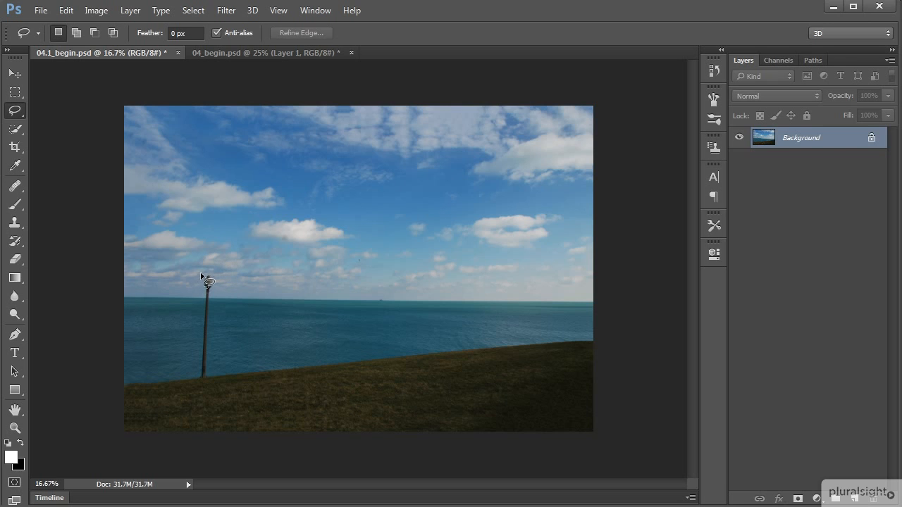
# - Lasso loosely around the lamp post, copy it, and remove it with a Content-Aware fill at 100% opacity in Normal mode
pyautogui.moveTo(200, 280)
pyautogui.mouseDown()
pyautogui.moveTo(195, 384)
pyautogui.moveTo(207, 394)
pyautogui.moveTo(218, 378)
pyautogui.moveTo(221, 284)
pyautogui.moveTo(205, 263)
pyautogui.mouseUp()
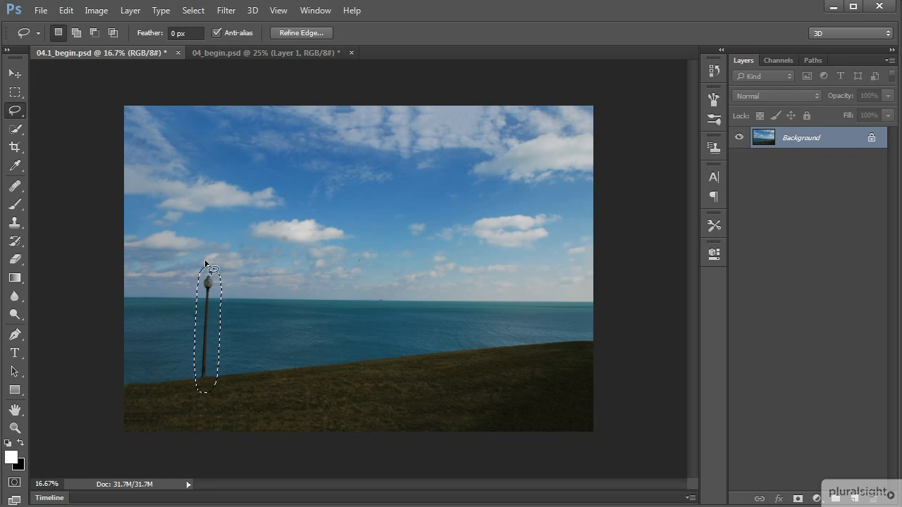
pyautogui.rightClick(206, 315)
pyautogui.click(246, 490)
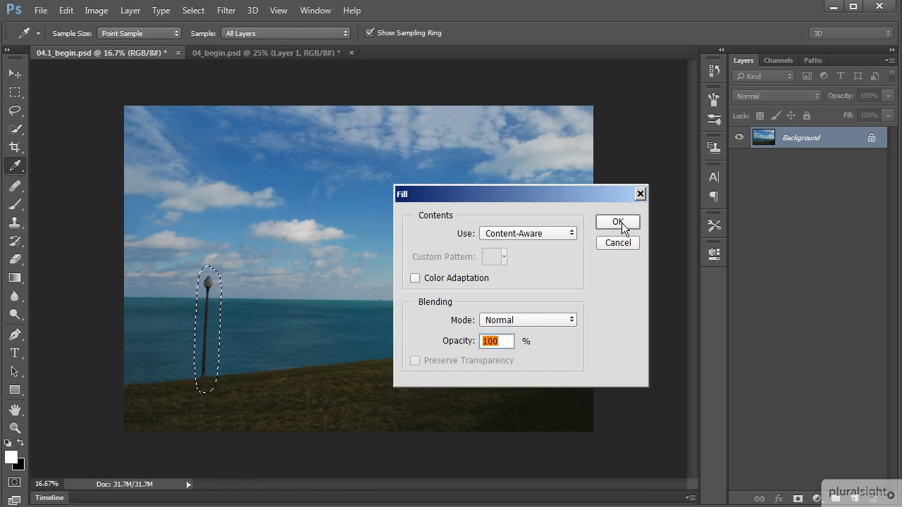
pyautogui.click(618, 222)
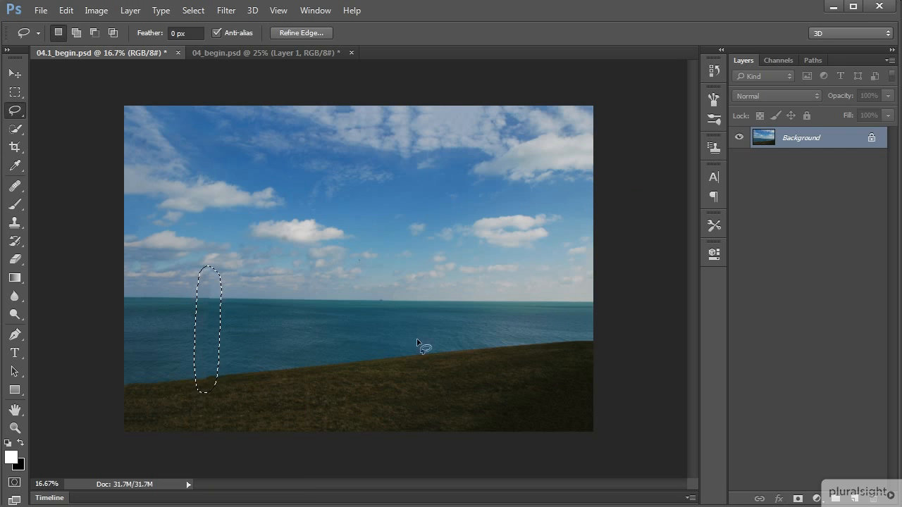
# - Paste the copied lamp post in its original place as a new layer and hide that layer
pyautogui.hotkey('ctrl', 'v')
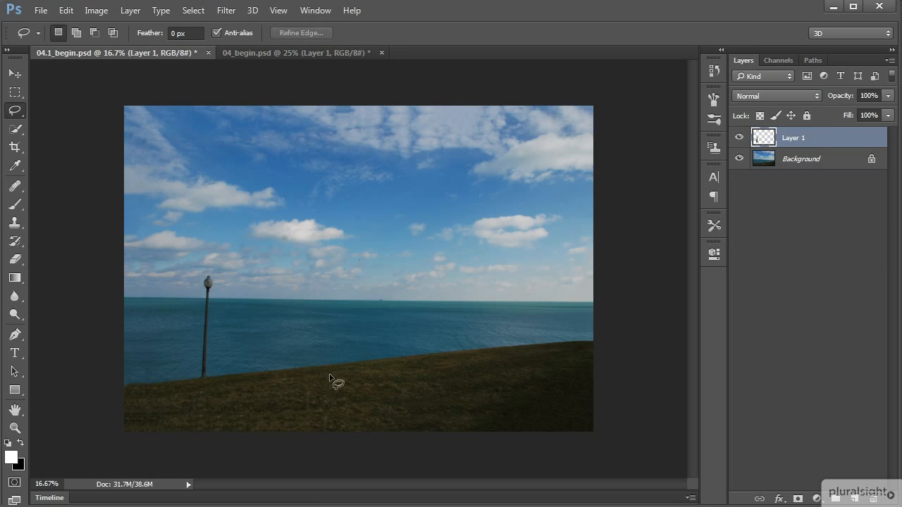
pyautogui.click(739, 139)
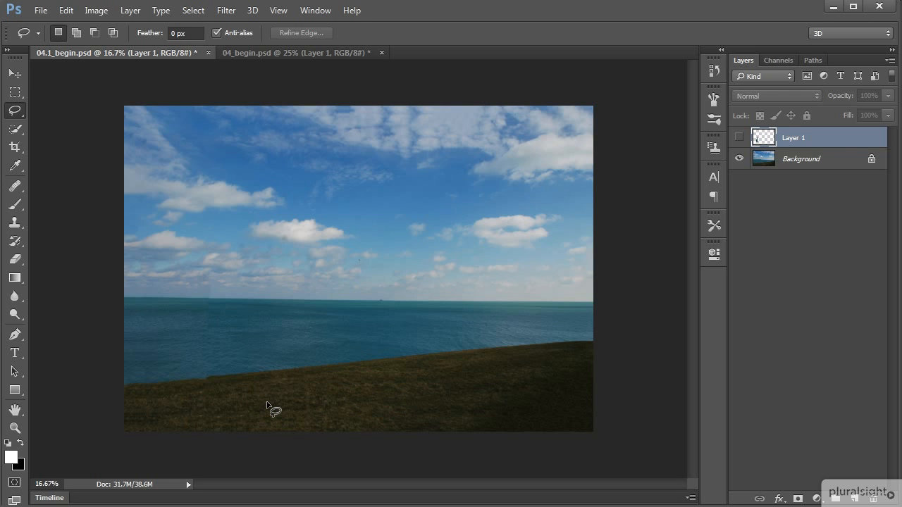
# - Switch to 04_begin.psd and hide Layer 1, which holds the large pylon
pyautogui.click(309, 53)
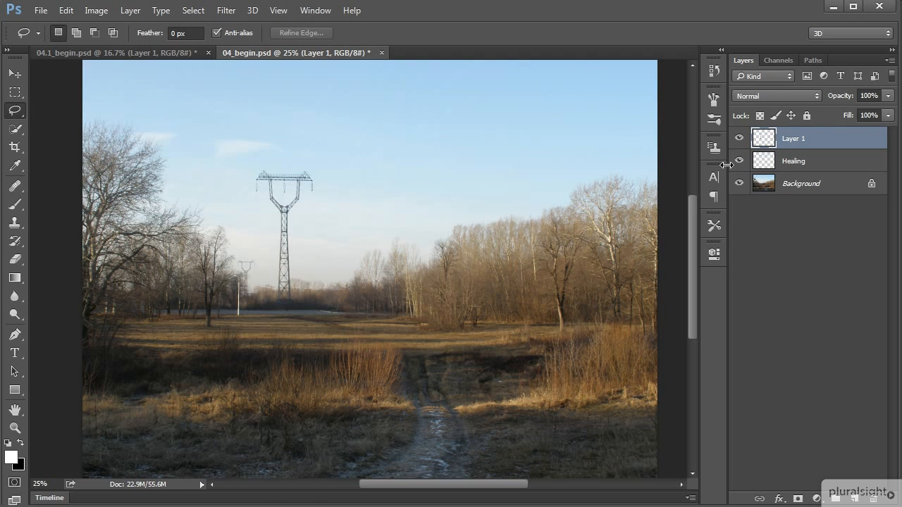
pyautogui.click(739, 139)
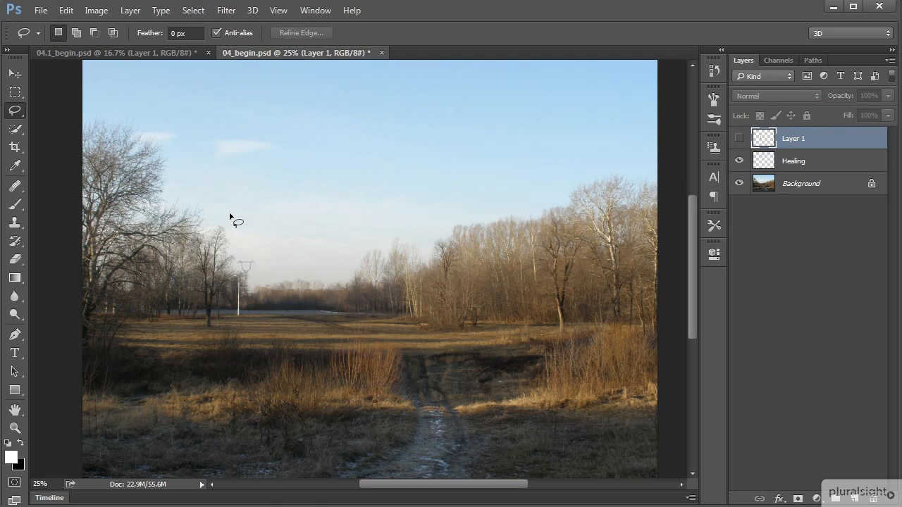